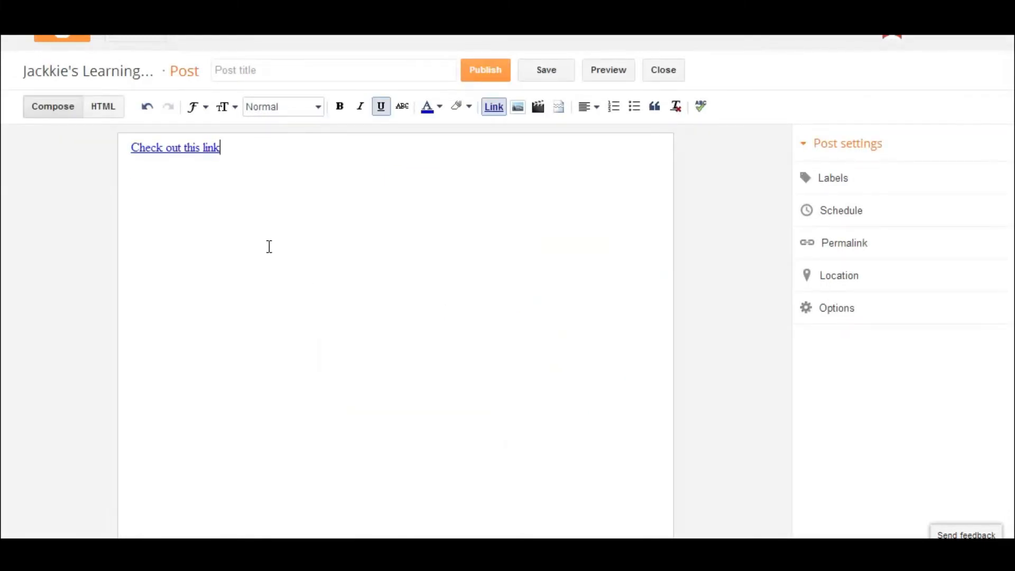
# - Add a new line below the post's link and copy the iframe embed code of the YouTube video Sliderocket Player For iPad
pyautogui.press('Return')
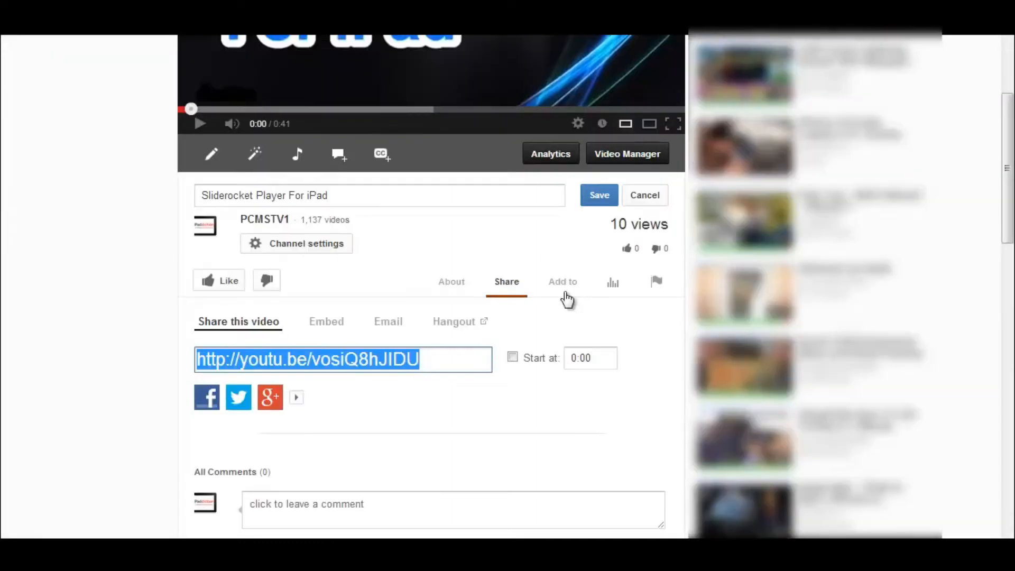
pyautogui.click(327, 322)
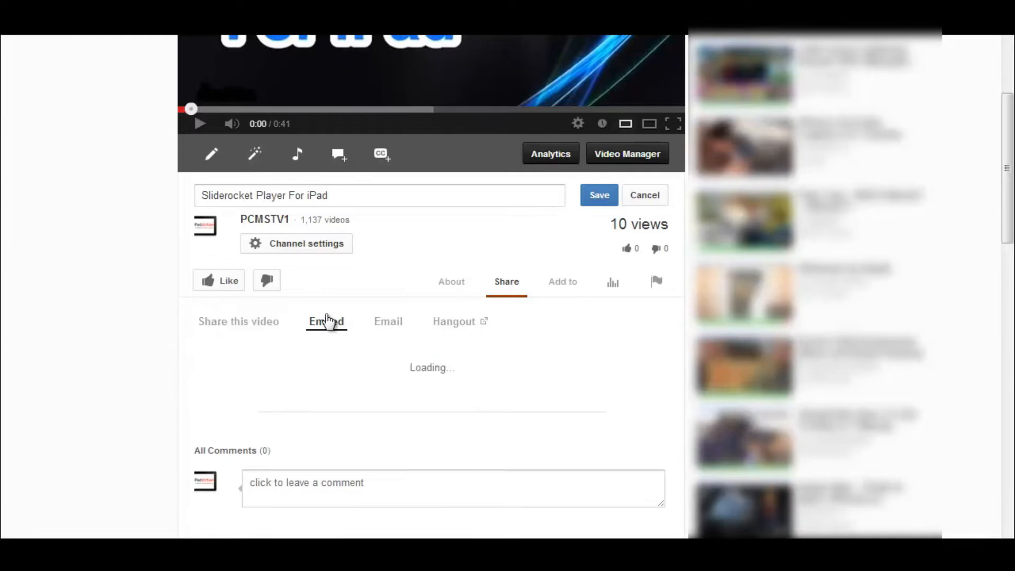
pyautogui.scroll(-2, 338, 296)
pyautogui.rightClick(289, 284)
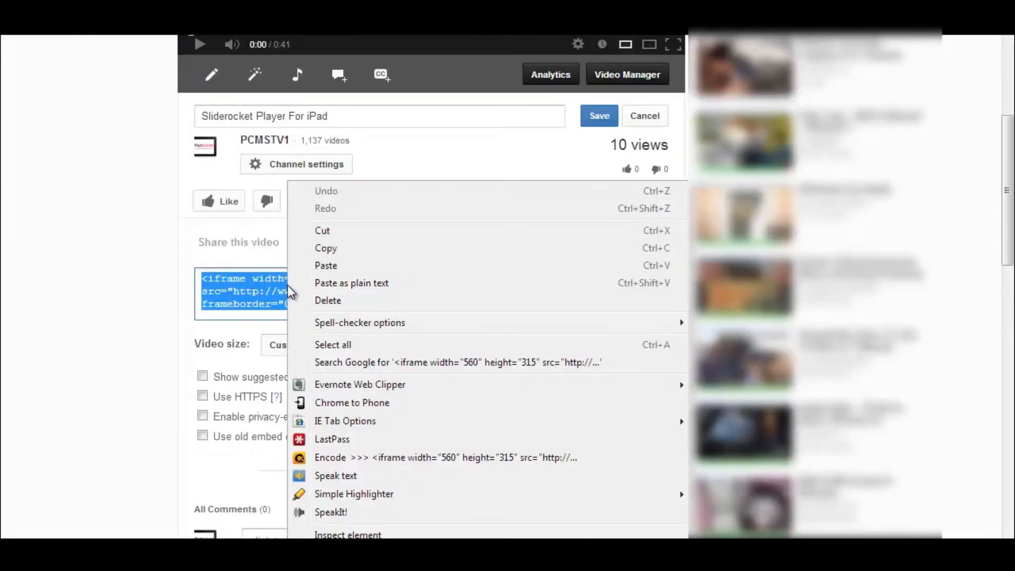
pyautogui.click(324, 252)
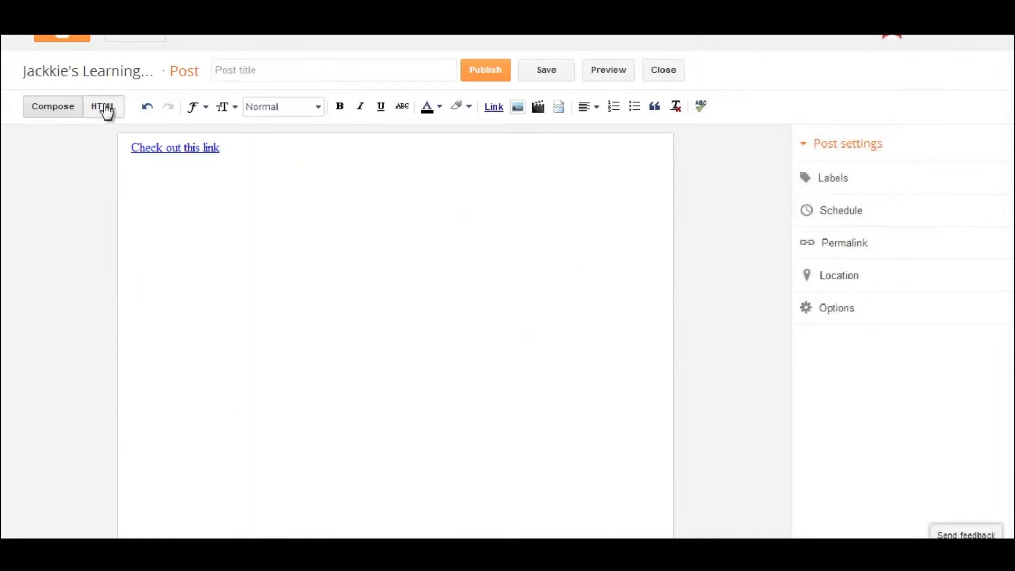
# - Paste the iframe embed code below the link in the blog post's HTML source and set the iframe width to 500
pyautogui.click(106, 111)
pyautogui.rightClick(14, 166)
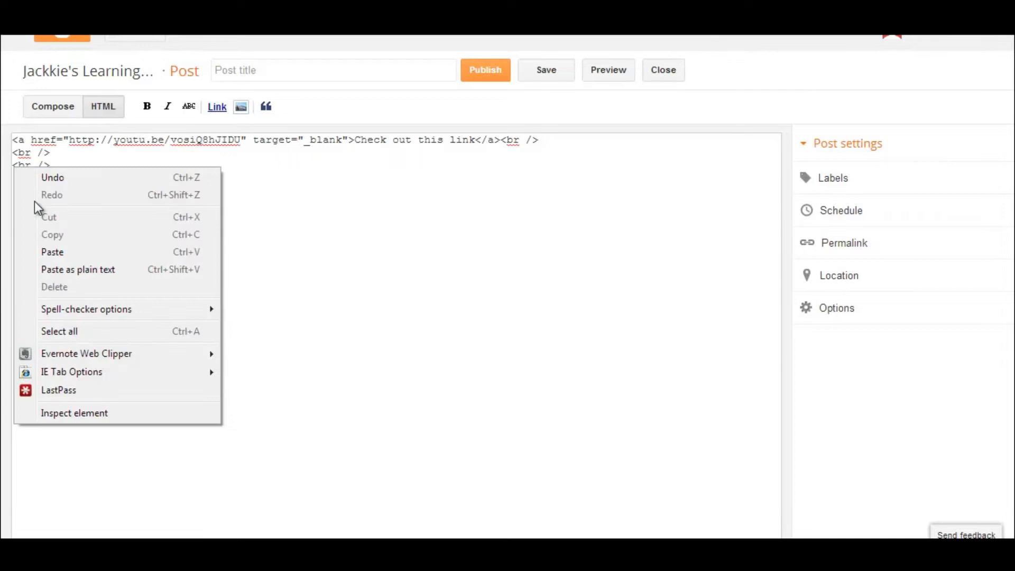
pyautogui.click(48, 252)
pyautogui.moveTo(120, 165); pyautogui.dragTo(113, 165)
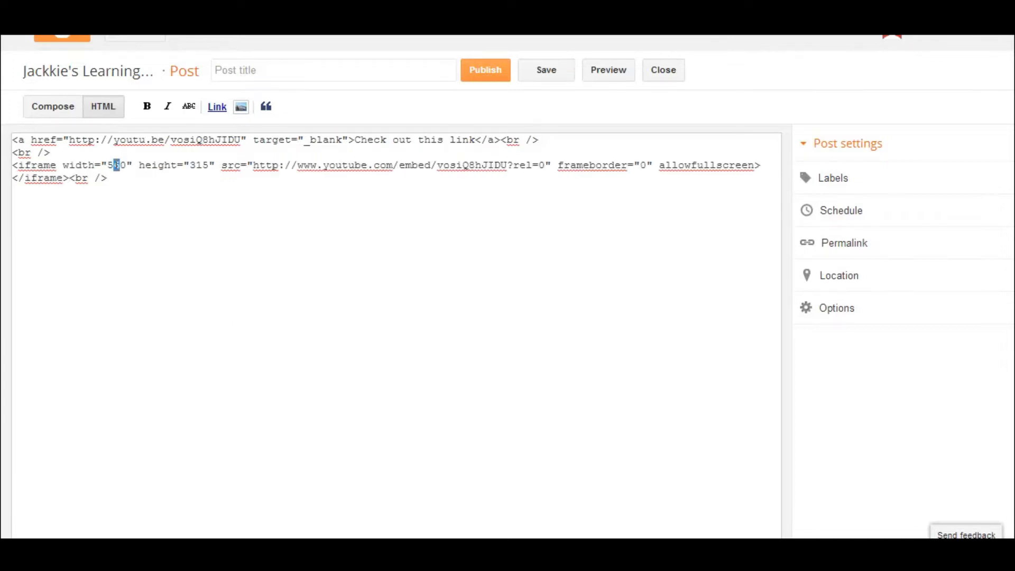
pyautogui.write('0')
pyautogui.click(48, 110)
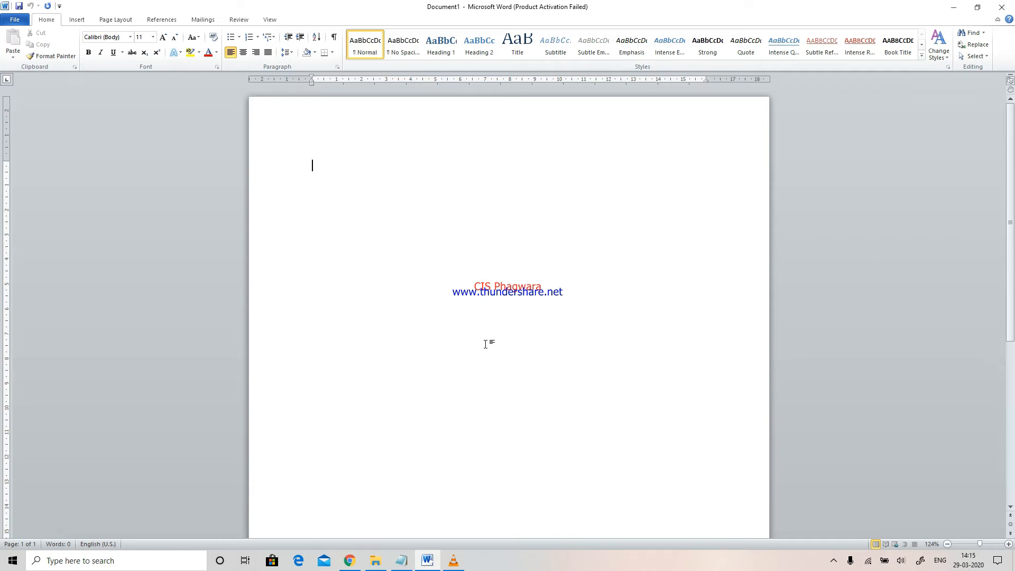
# - Insert a new Microsoft Excel 97-2003 Worksheet object into the blank Word document and dismiss the activation notice
pyautogui.click(77, 20)
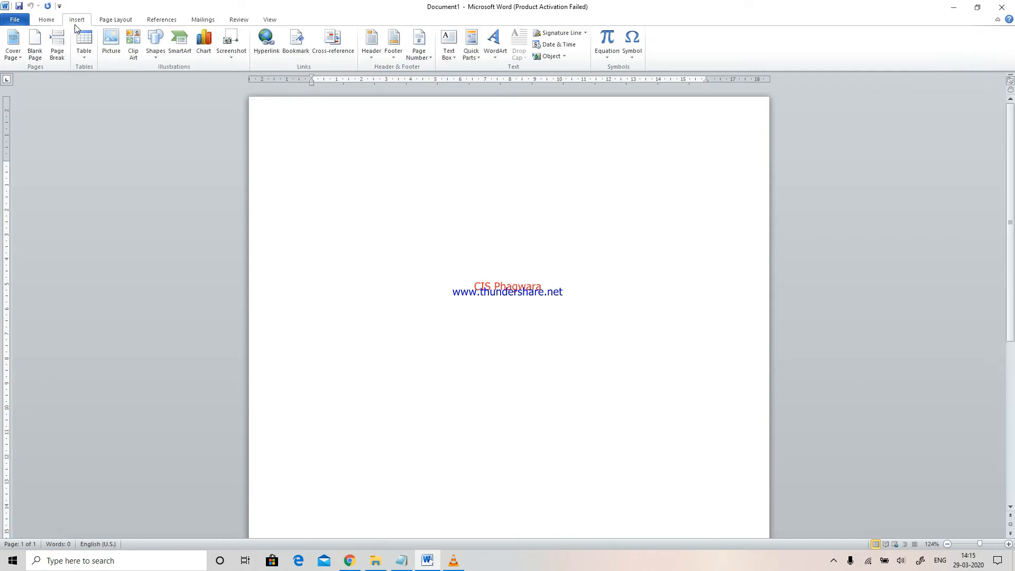
pyautogui.click(552, 56)
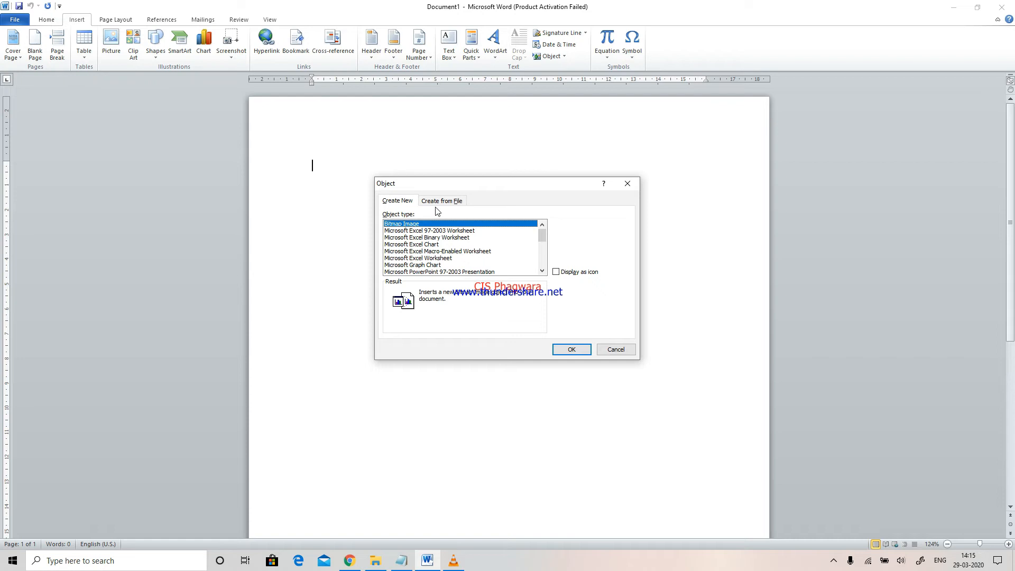
pyautogui.click(407, 231)
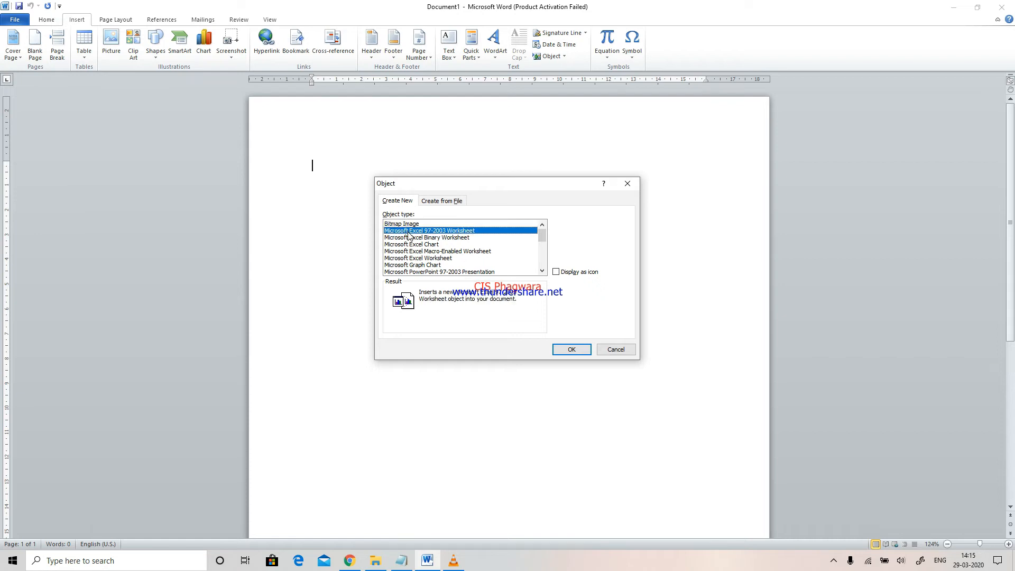
pyautogui.click(572, 349)
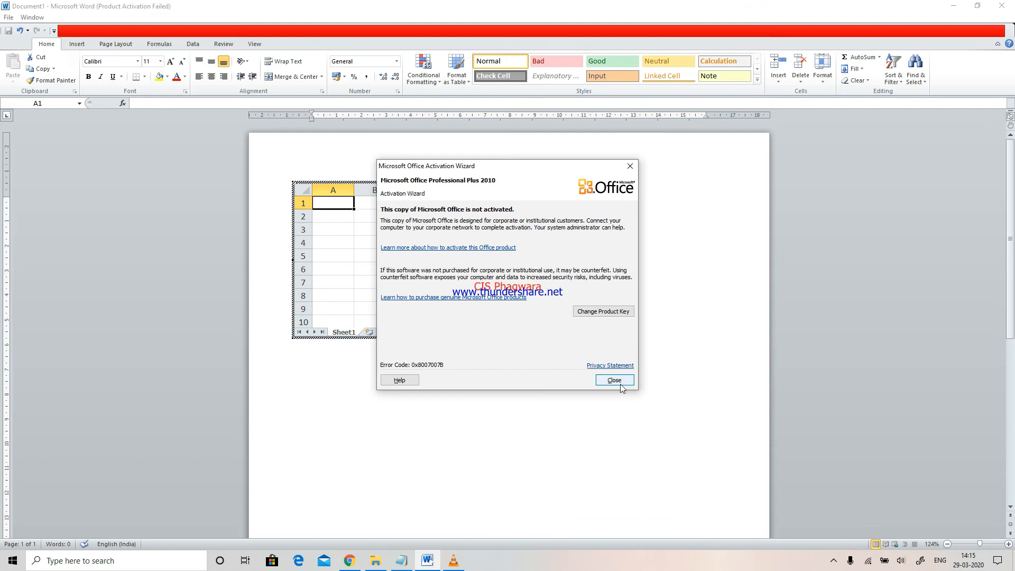
pyautogui.click(618, 381)
# - Select cell D4 in the embedded worksheet, leave it, and reopen it briefly to check that it can be edited
pyautogui.click(456, 238)
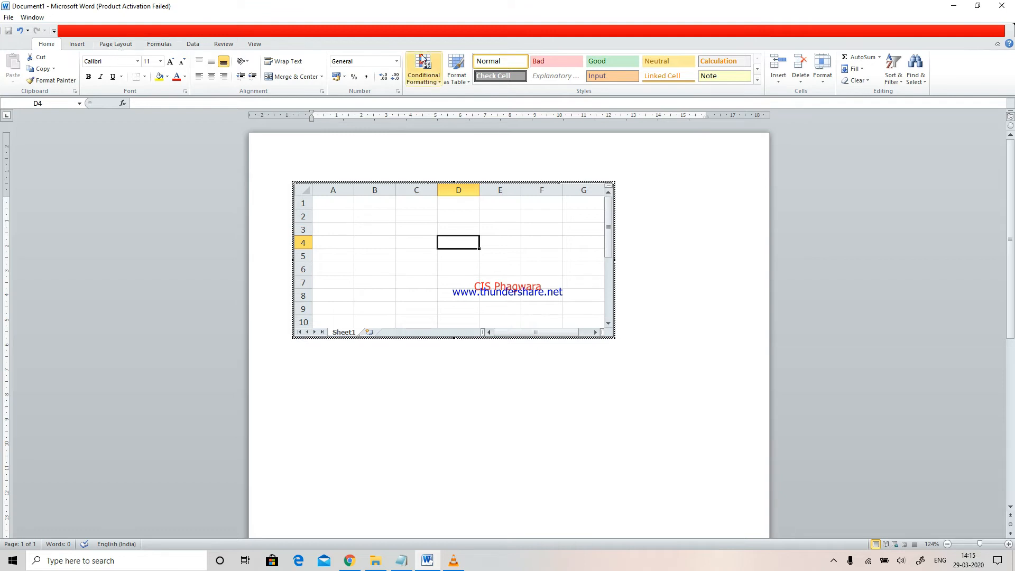
pyautogui.click(565, 451)
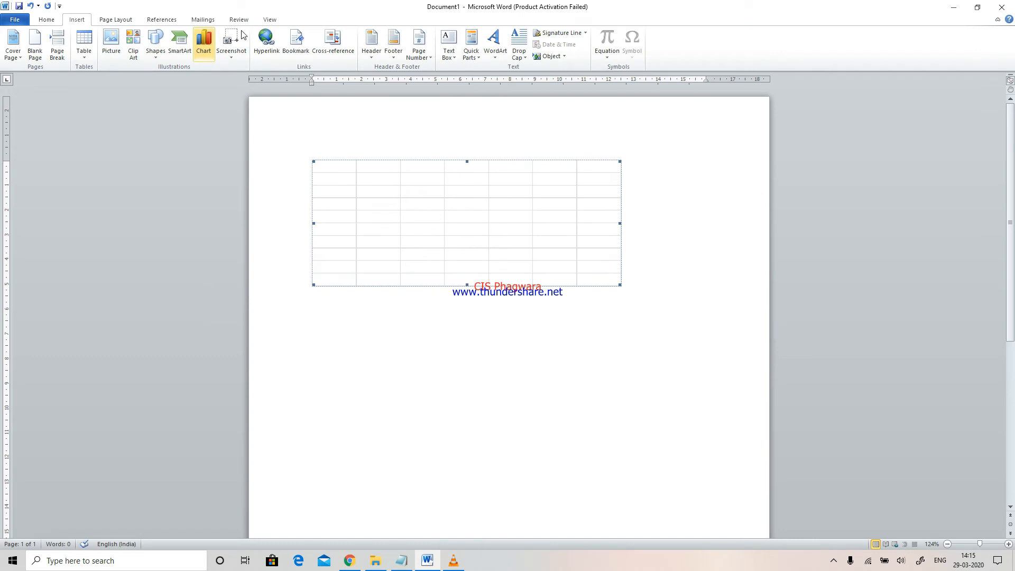
pyautogui.doubleClick(524, 189)
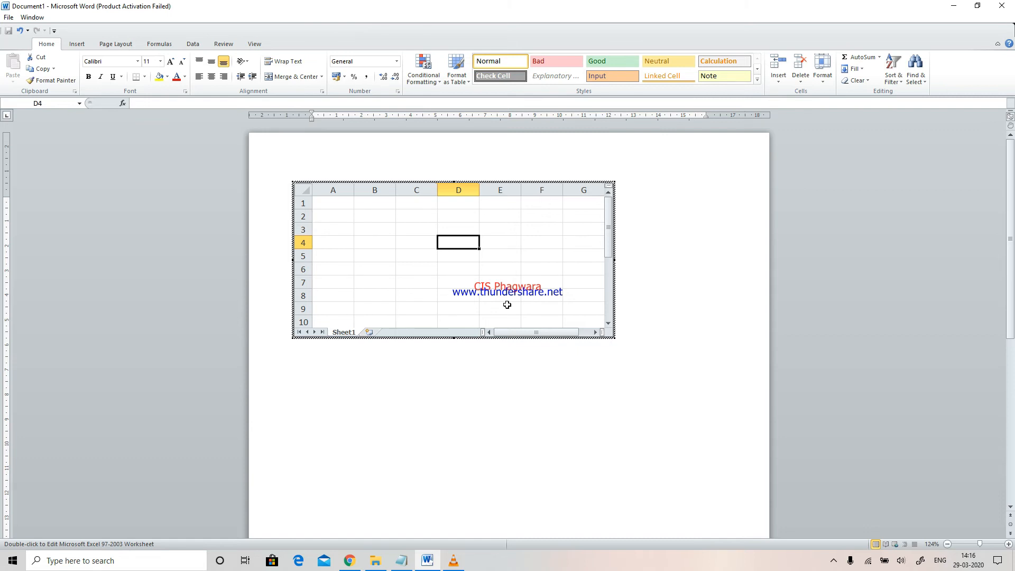
pyautogui.click(398, 462)
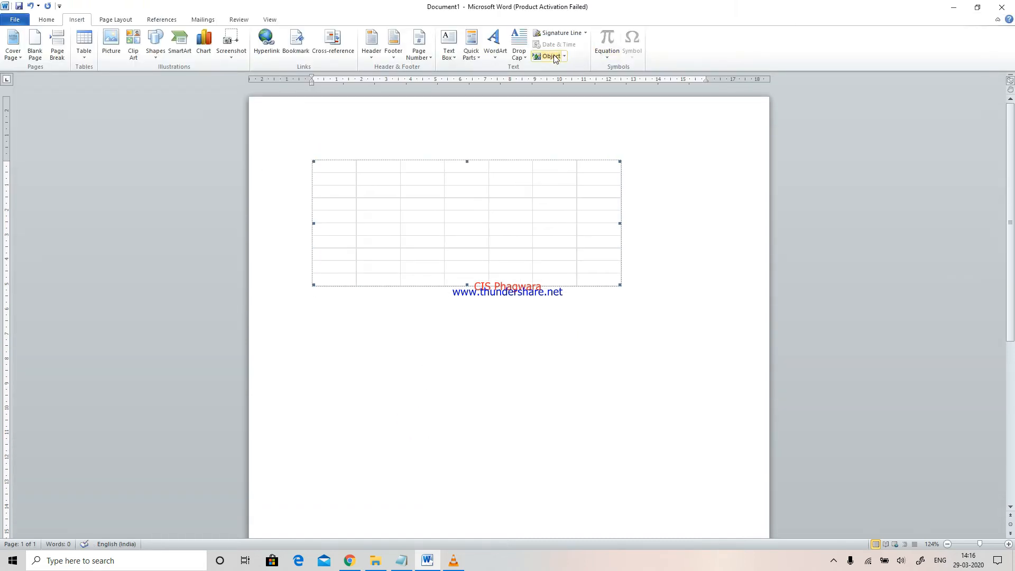
# - Insert the file 402-Information Technology Class-X.pdf from the Desktop as an object with Link to file enabled
pyautogui.click(554, 57)
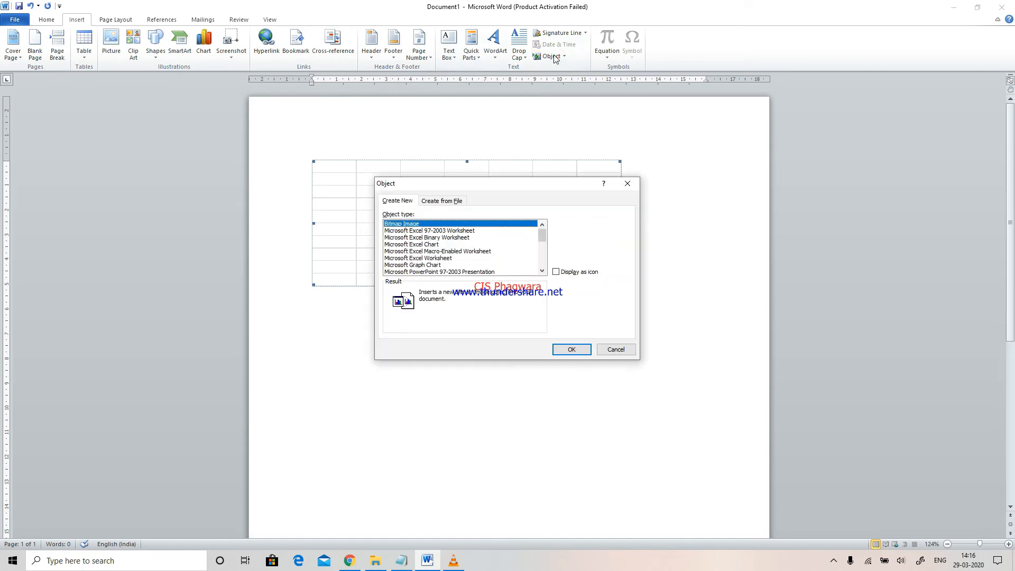
pyautogui.click(444, 203)
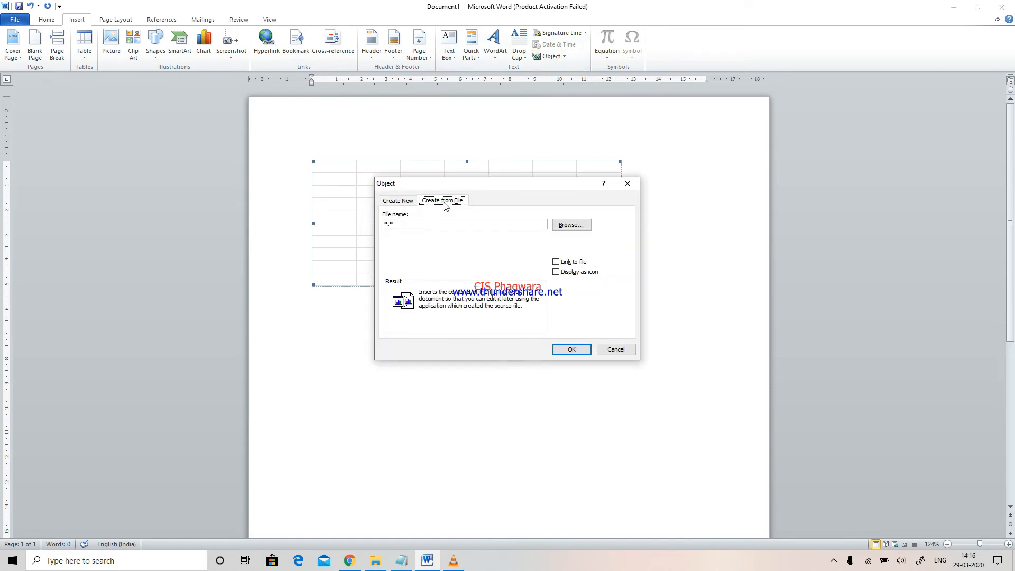
pyautogui.click(560, 227)
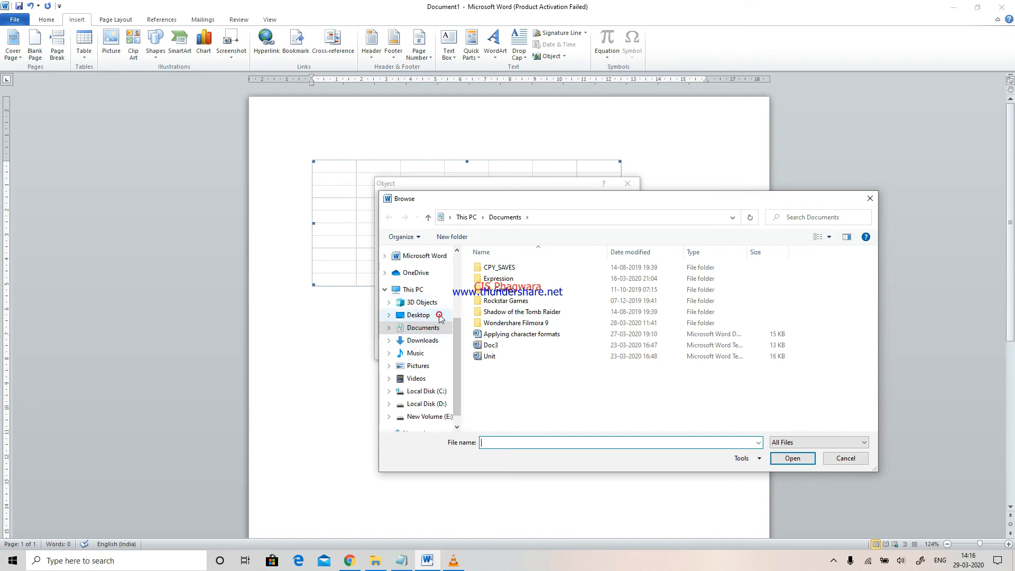
pyautogui.click(418, 315)
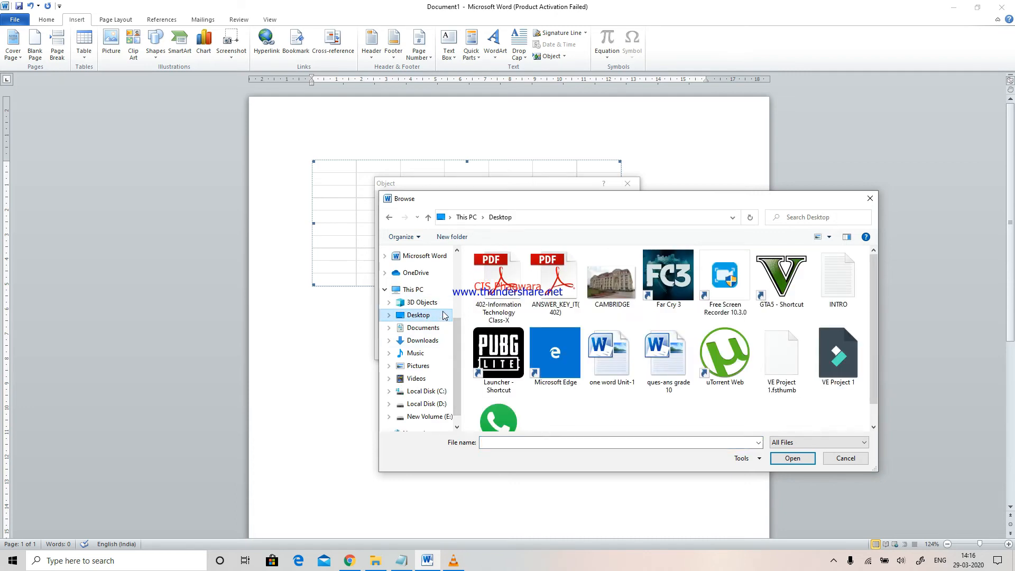
pyautogui.click(481, 296)
pyautogui.click(796, 459)
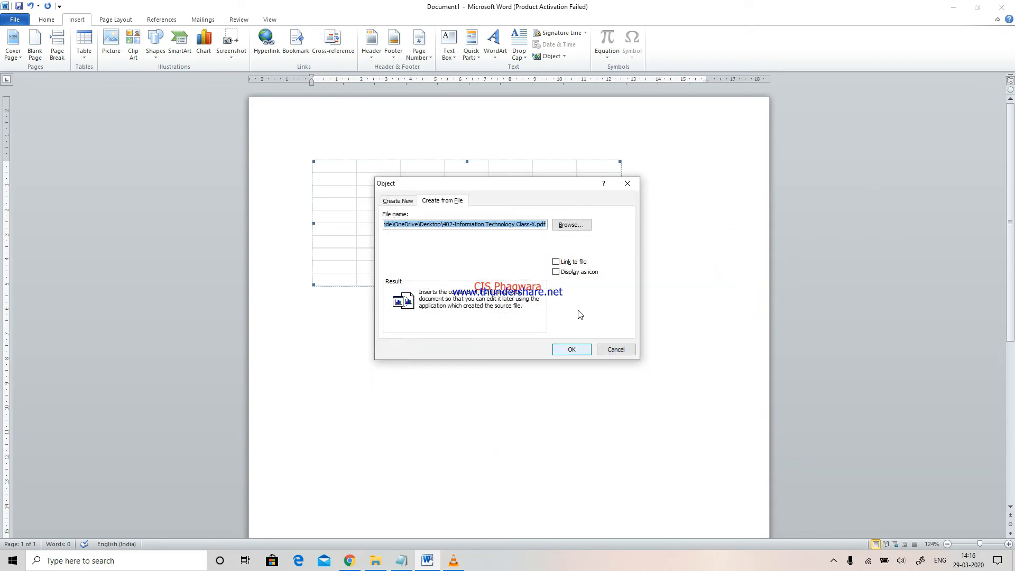
pyautogui.click(566, 263)
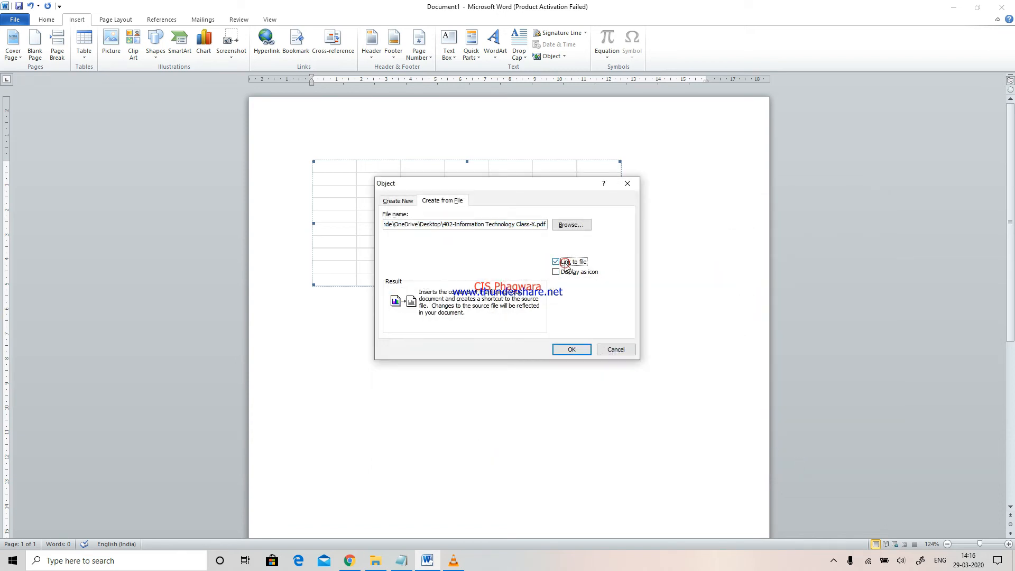
pyautogui.click(571, 350)
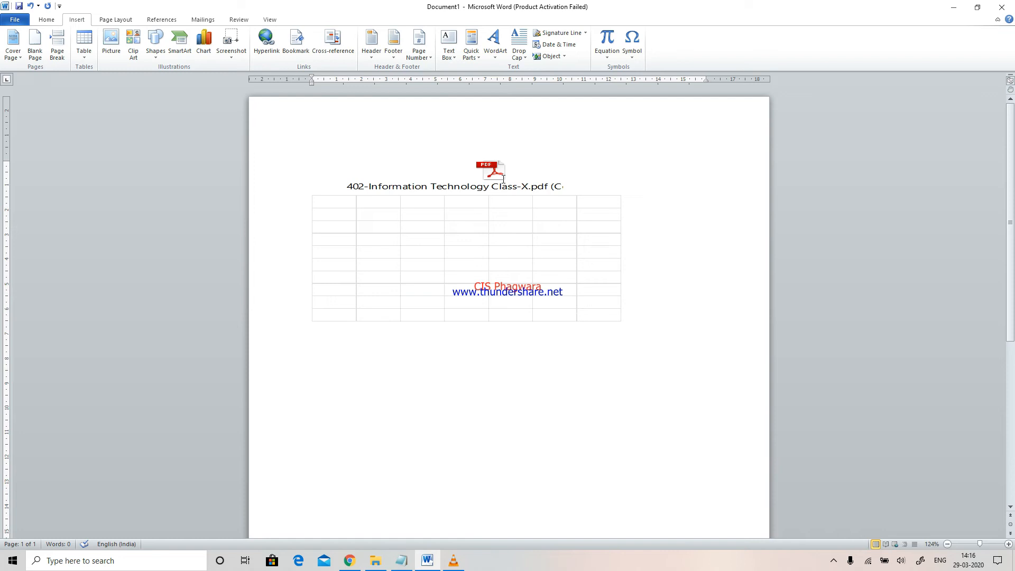
# - Open the inserted PDF object in Adobe Reader to view its contents and minimise the reader
pyautogui.doubleClick(476, 180)
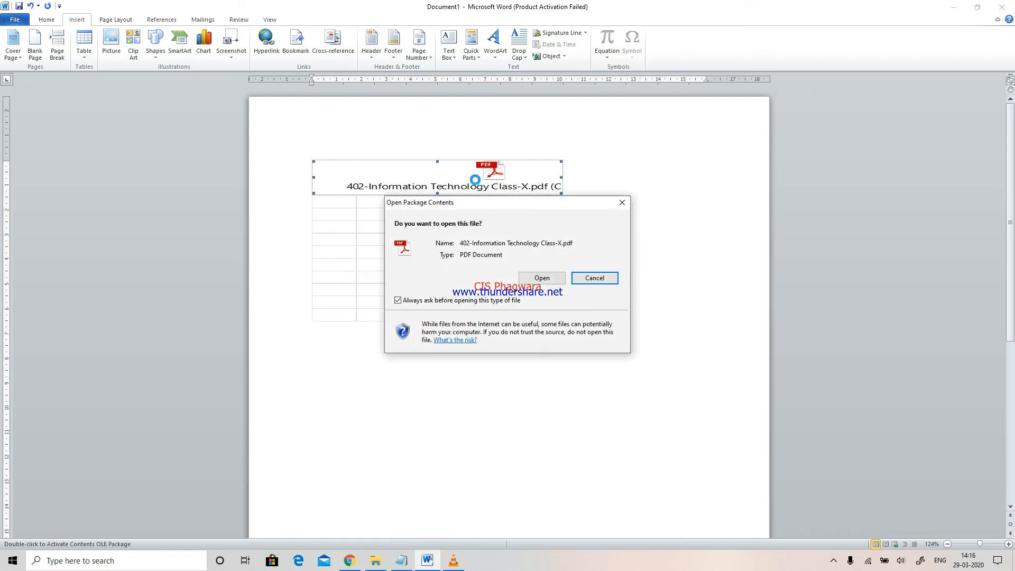
pyautogui.click(525, 276)
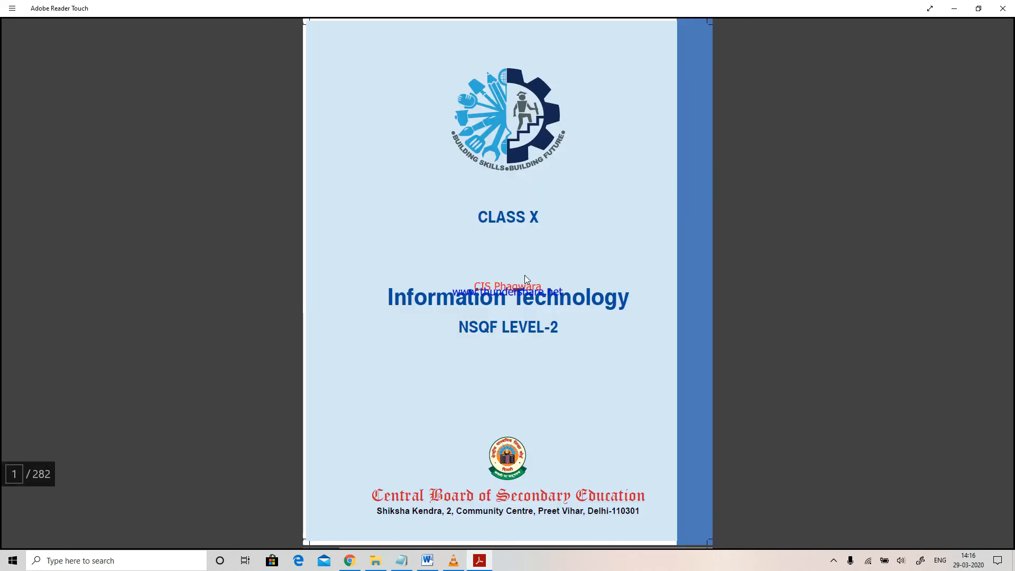
pyautogui.click(954, 9)
# - View the embedded worksheet in edit mode, check the session topics in the INTRO Notepad file, and return to the Word document
pyautogui.doubleClick(476, 248)
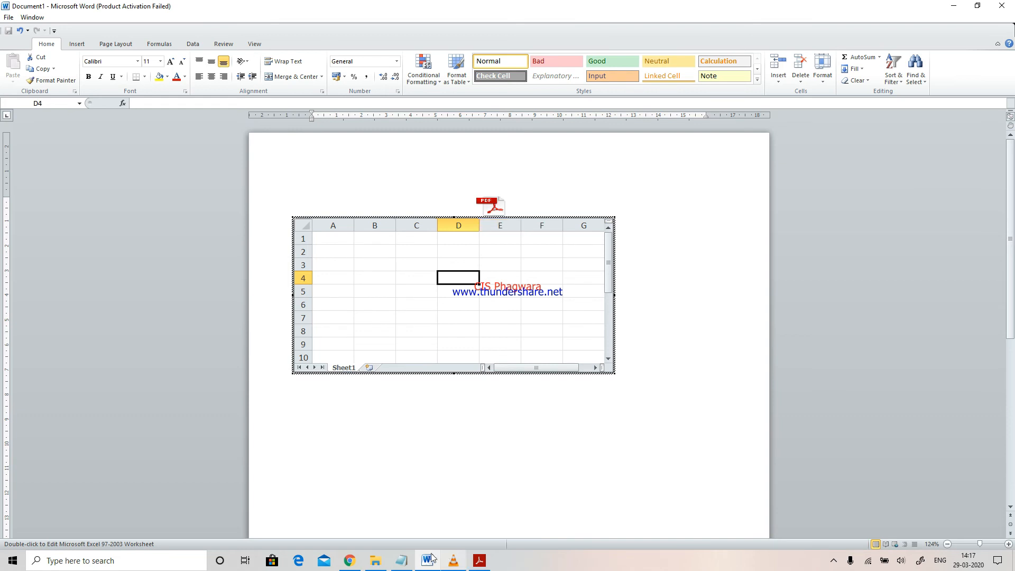
pyautogui.click(411, 558)
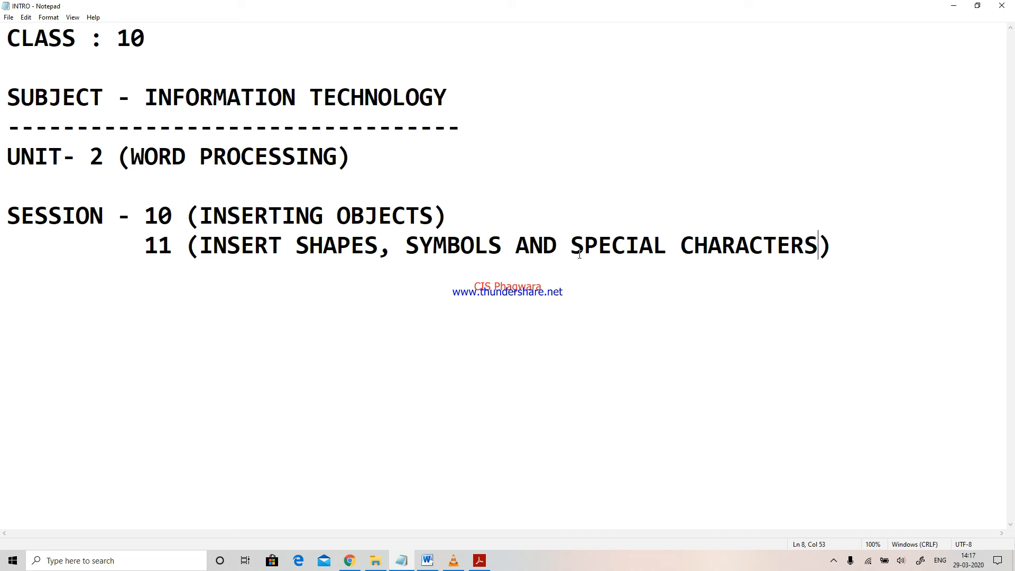
pyautogui.click(428, 561)
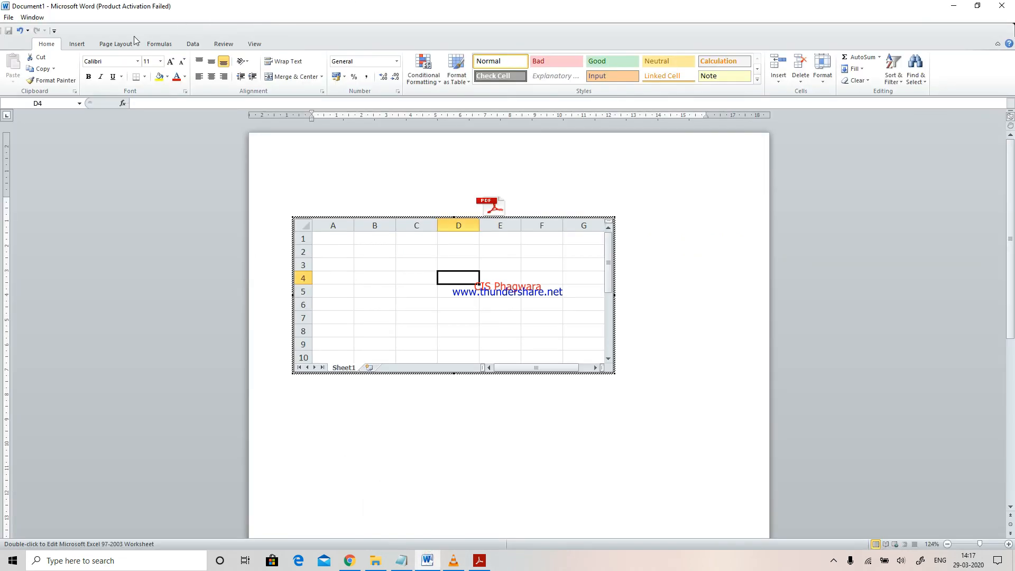
pyautogui.click(530, 428)
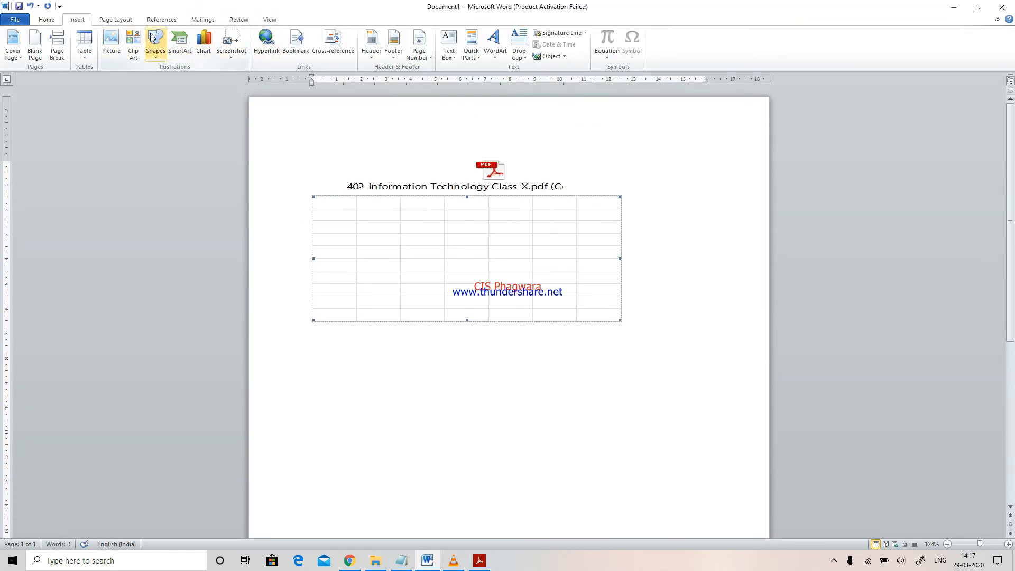
# - Draw a text box about 12 cm wide and 3.4 cm high below the worksheet object
pyautogui.click(155, 48)
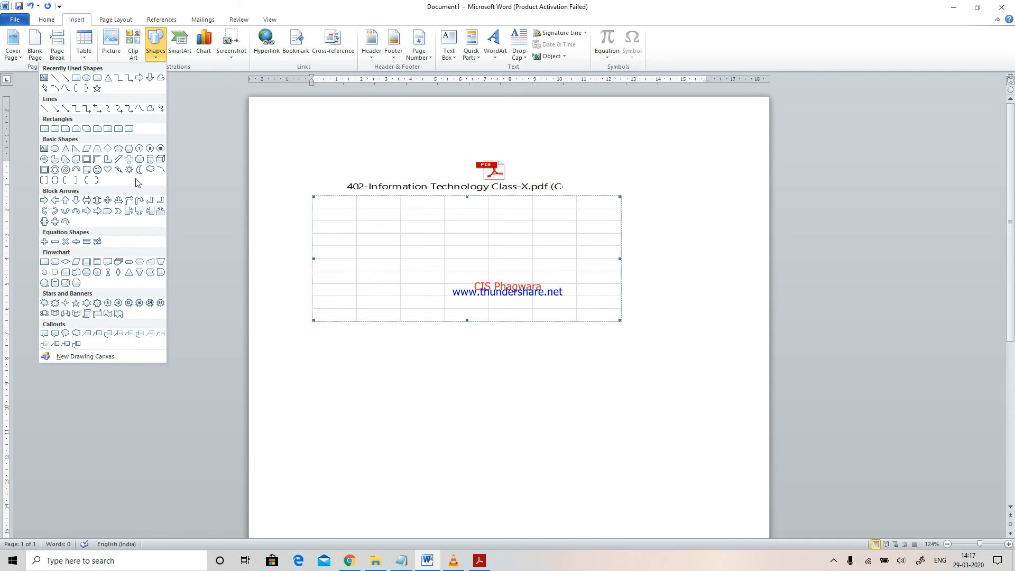
pyautogui.click(45, 79)
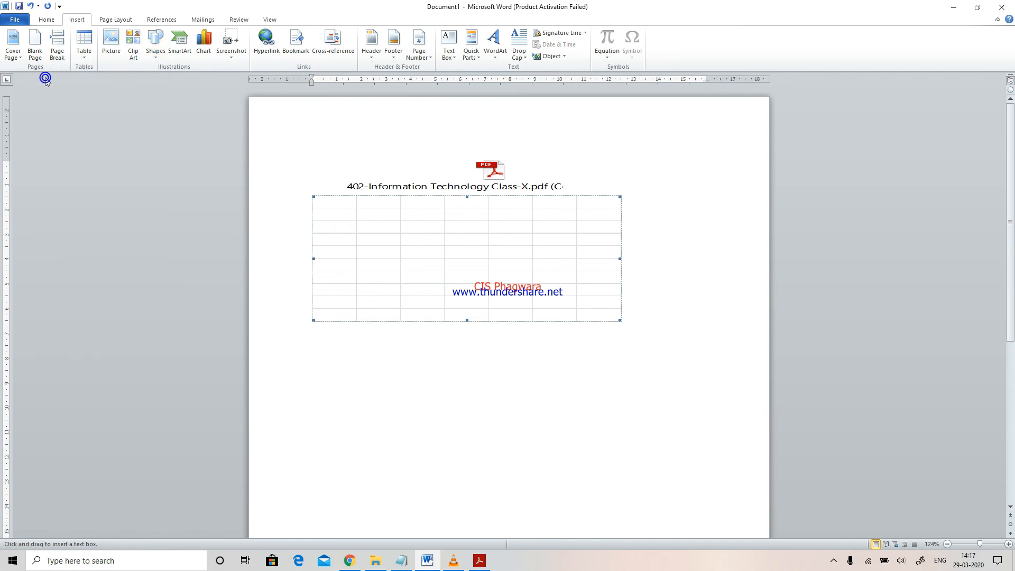
pyautogui.moveTo(338, 379); pyautogui.dragTo(636, 463)
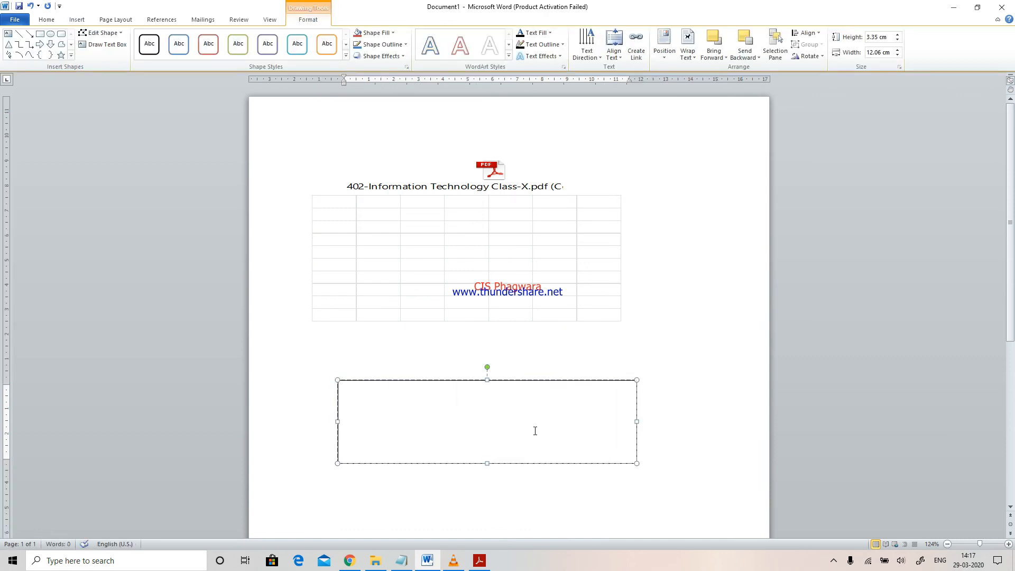
# - Draw an ellipse about 6.7 cm wide and 3 cm high below the text box and enable adding text inside it
pyautogui.click(51, 33)
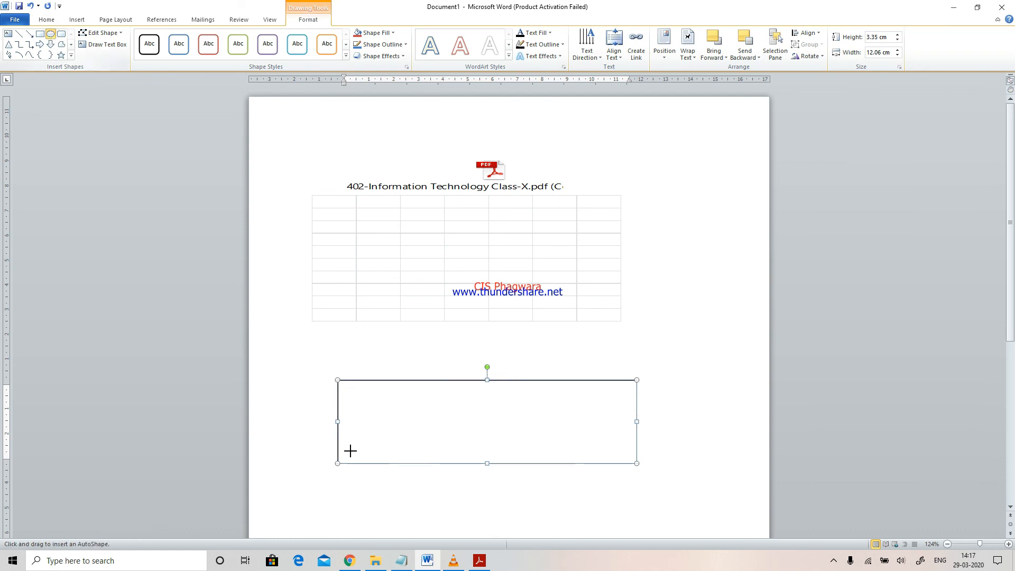
pyautogui.moveTo(436, 490); pyautogui.dragTo(603, 547)
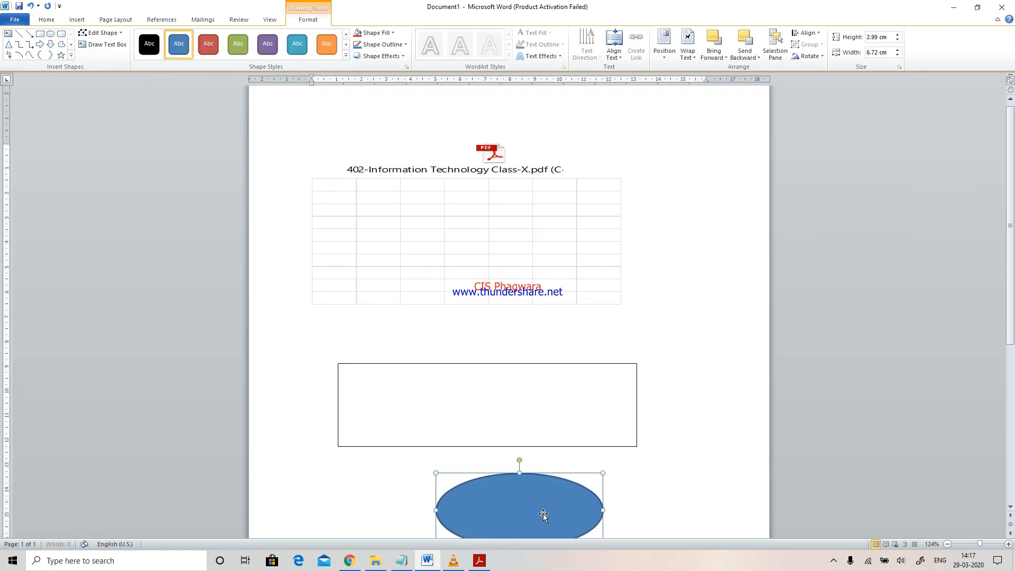
pyautogui.rightClick(544, 512)
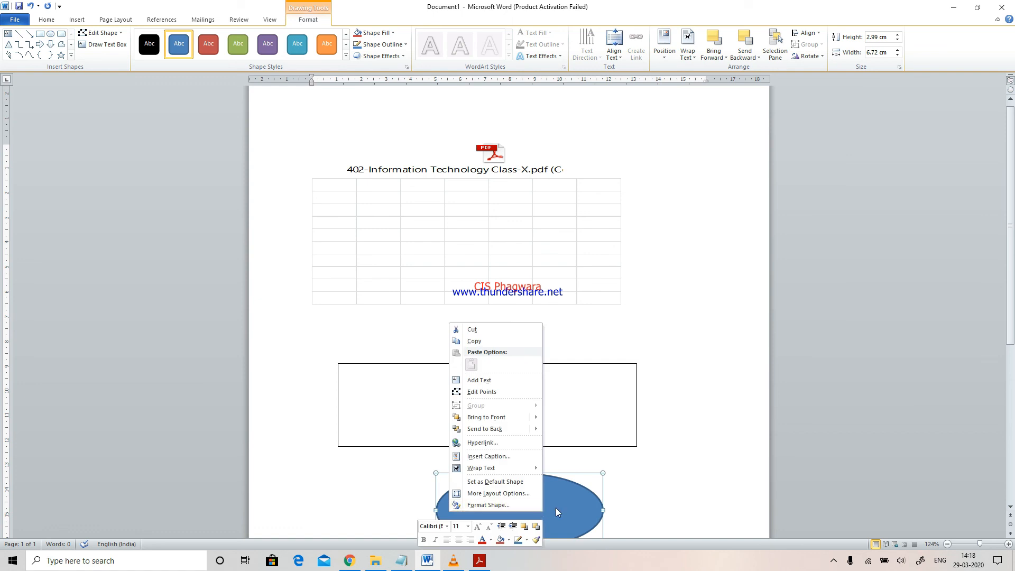
pyautogui.click(529, 380)
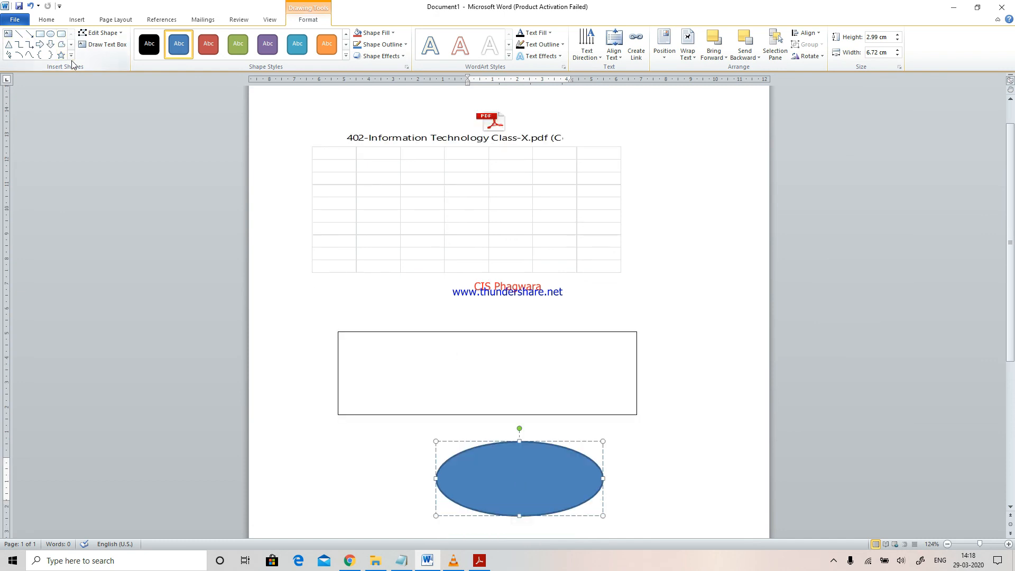
pyautogui.rightClick(472, 469)
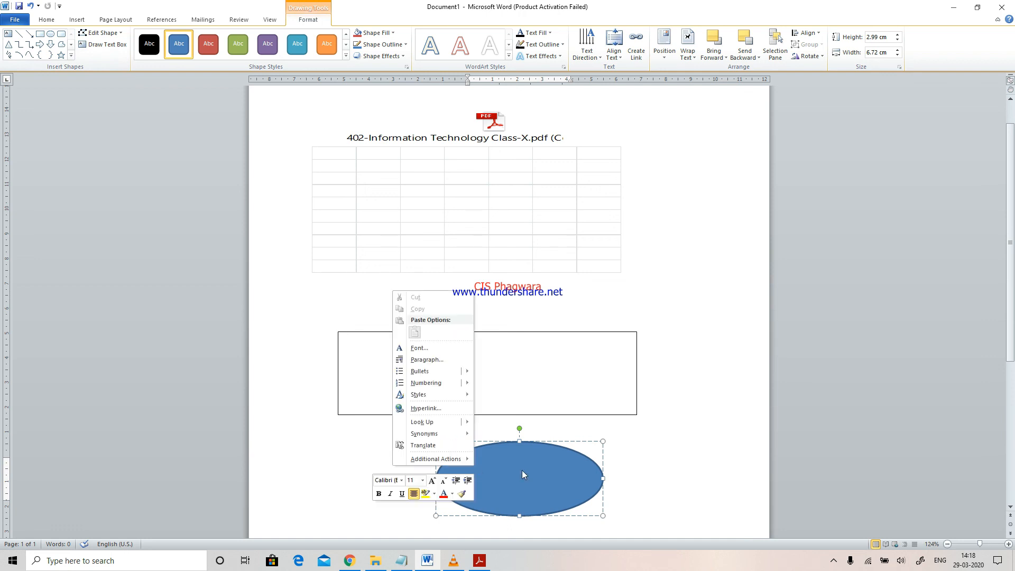